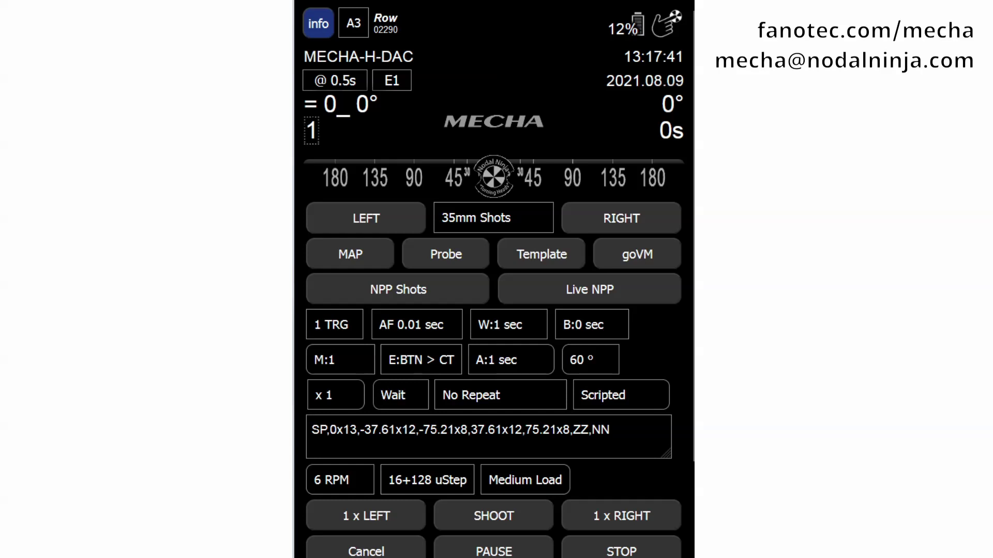
# Load the factory preset (F) TEST 132 from the preset list
pyautogui.scroll(-1, 613, 488)
pyautogui.scroll(-2, 614, 488)
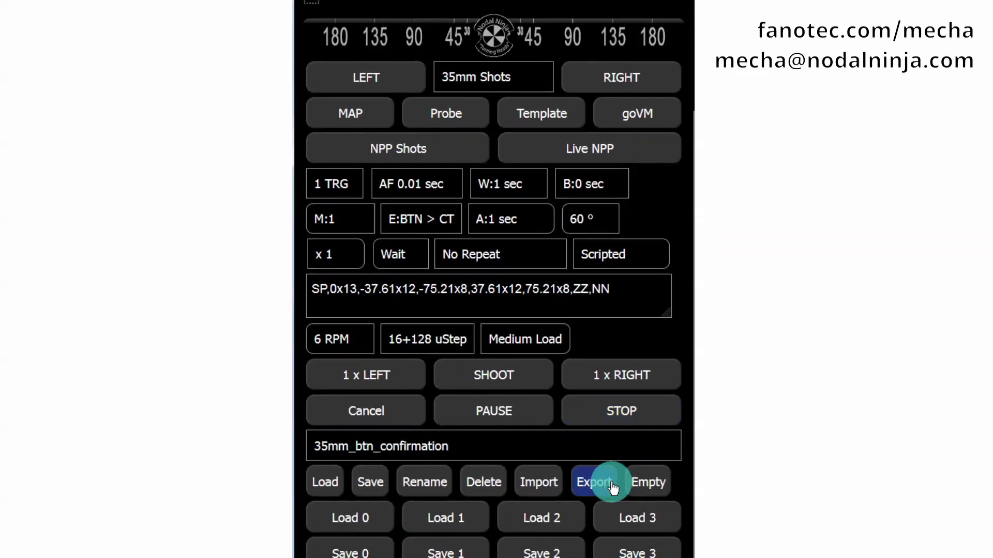
pyautogui.click(639, 455)
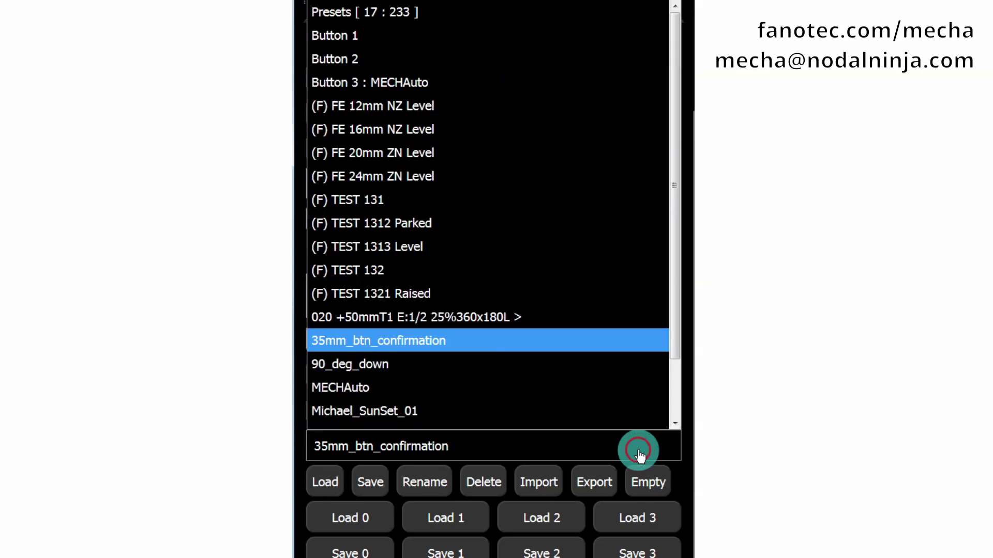
pyautogui.scroll(-1, 624, 416)
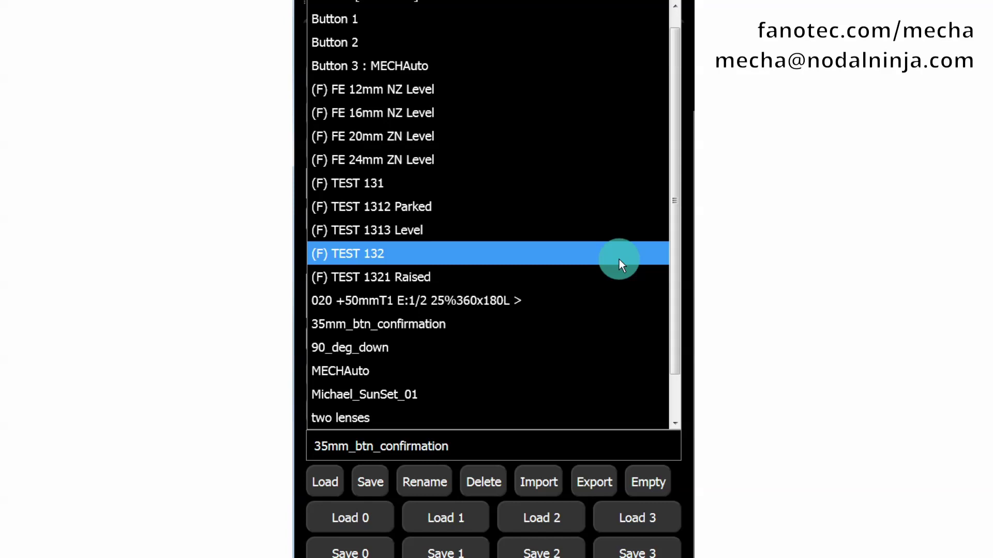
pyautogui.click(619, 257)
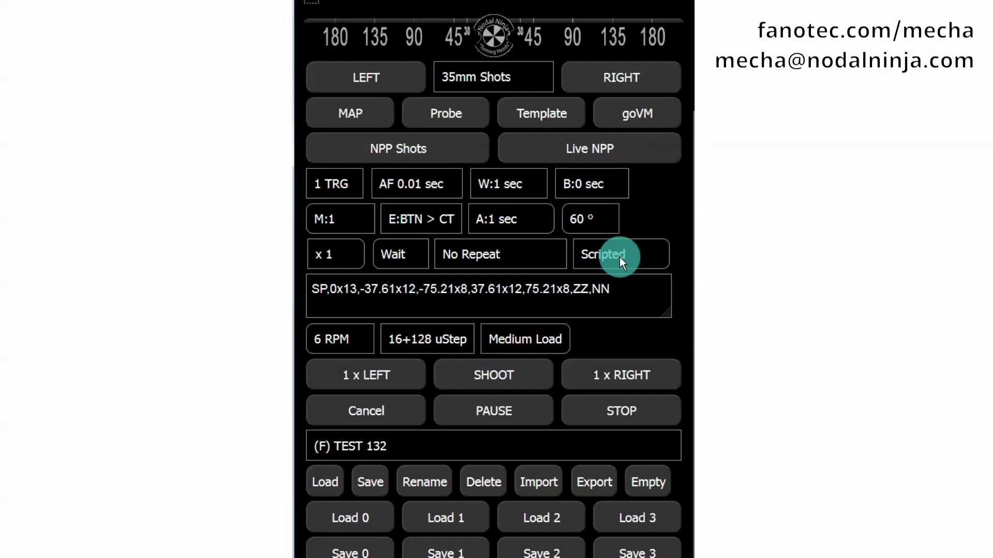
pyautogui.click(328, 489)
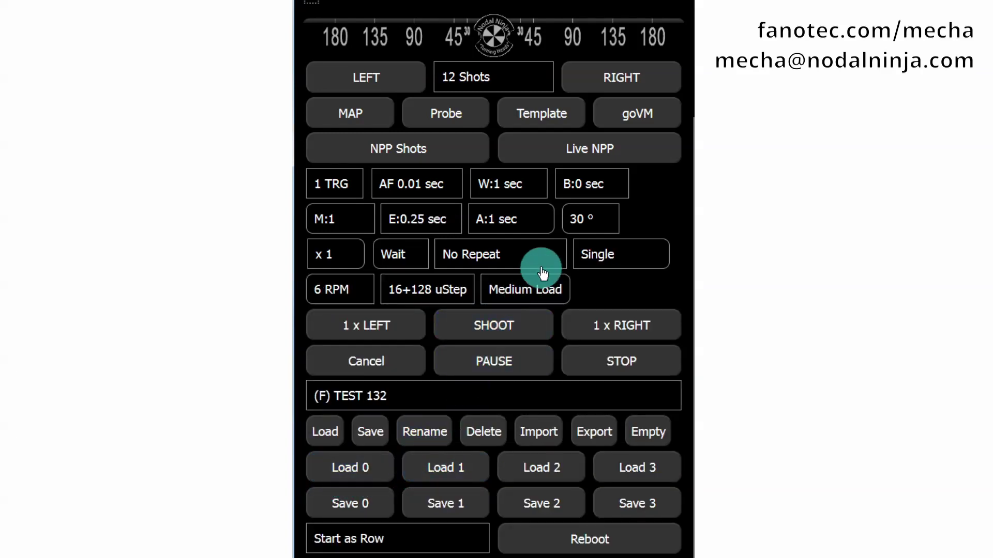
# Set the number of shots to a custom focal length value of 24mm
pyautogui.click(539, 84)
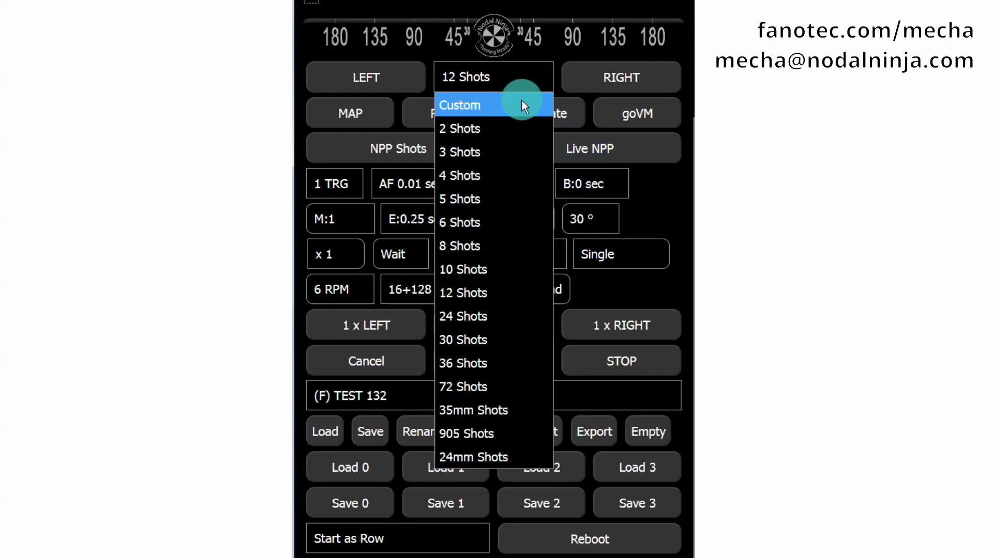
pyautogui.click(527, 106)
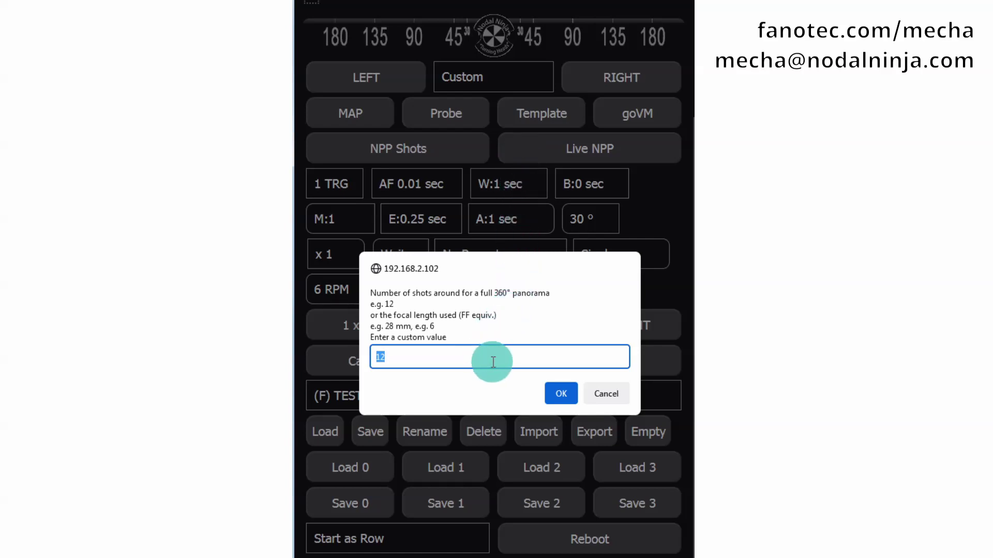
pyautogui.write('24mm')
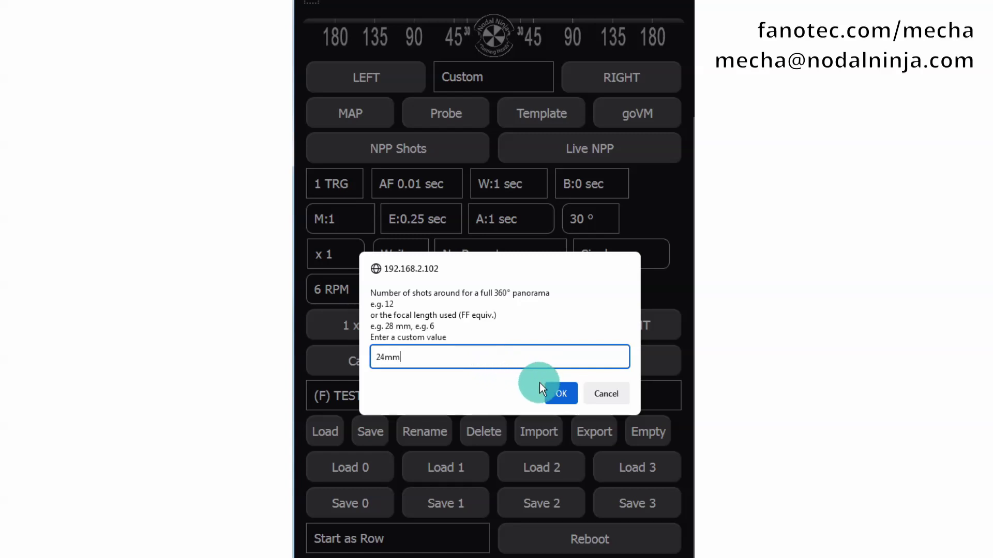
pyautogui.click(561, 395)
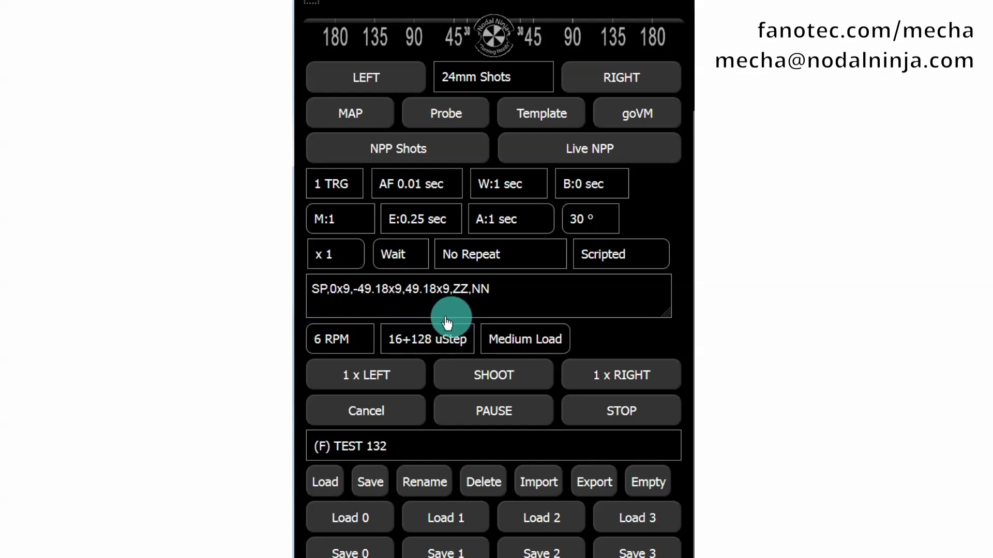
# Edit the script to read SL,0x9,-49.18x9,49.18x9,Z,N, changing the start code to SL and leaving single zenith and nadir shots
pyautogui.click(320, 294)
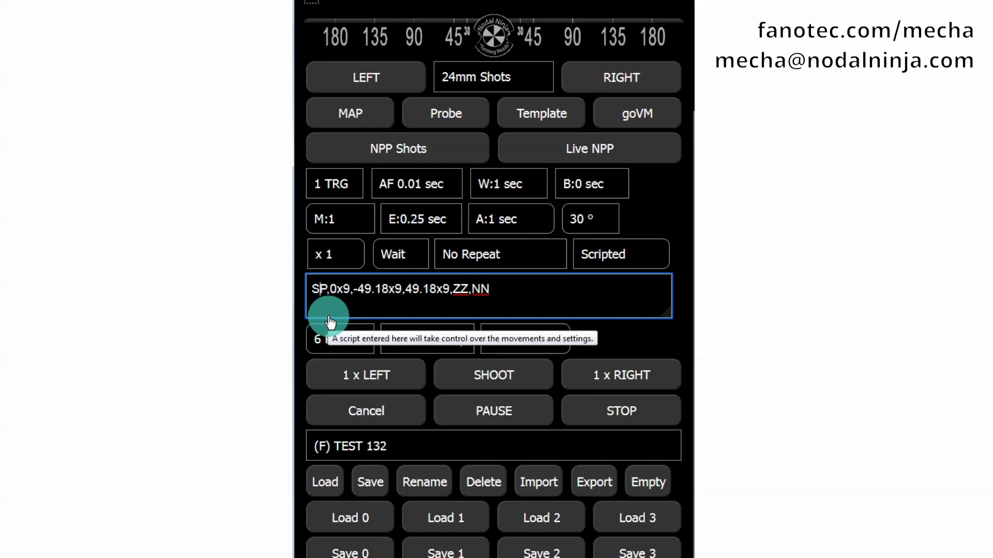
pyautogui.write('L')
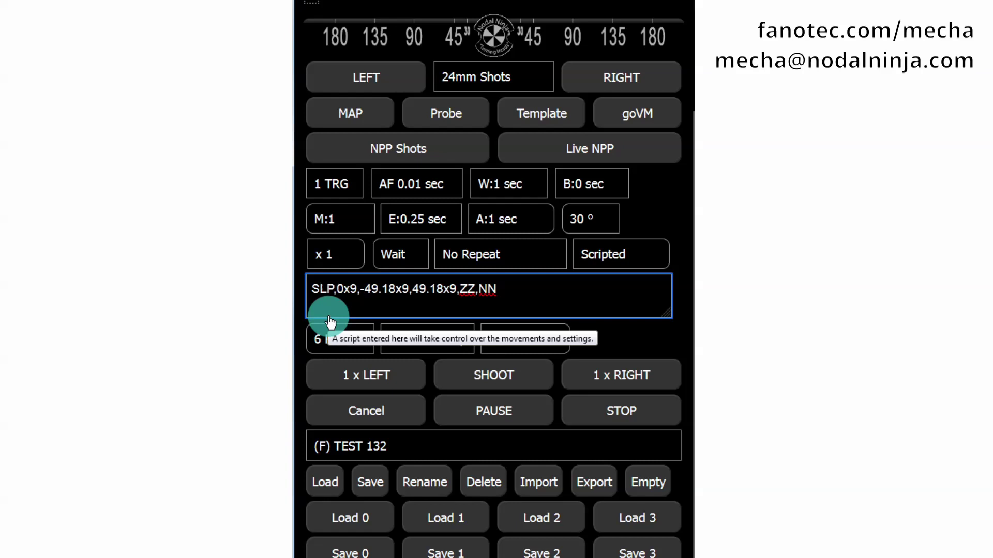
pyautogui.press('Delete')
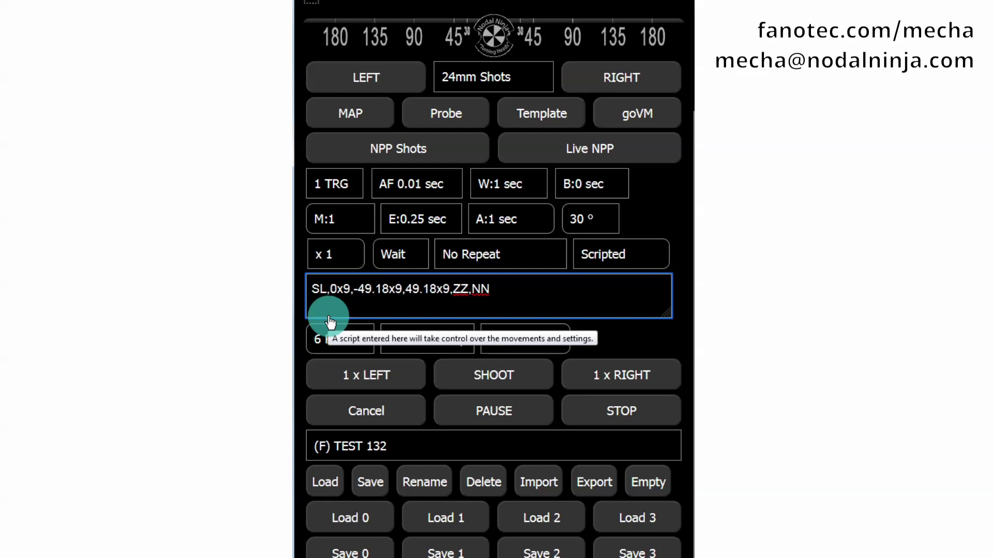
pyautogui.press('Right')
pyautogui.press('Right')
pyautogui.press('Right')
pyautogui.press('Right')
pyautogui.press('Right')
pyautogui.press('Right')
pyautogui.press('Right')
pyautogui.press('Right')
pyautogui.press('Right')
pyautogui.press('Right')
pyautogui.press('Right')
pyautogui.press('Right')
pyautogui.press('Right')
pyautogui.press('Right')
pyautogui.press('Right')
pyautogui.press('Right')
pyautogui.press('Right')
pyautogui.press('Delete')
pyautogui.press('Right')
pyautogui.press('Delete')
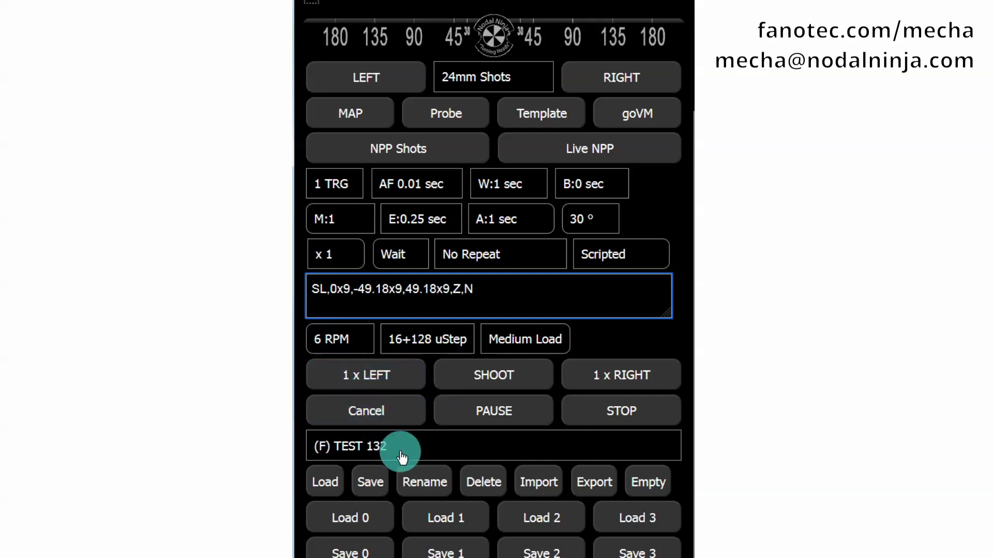
# Save the settings as a preset named 24mm_L_Z_N with empty info, and select it in the preset list
pyautogui.click(371, 483)
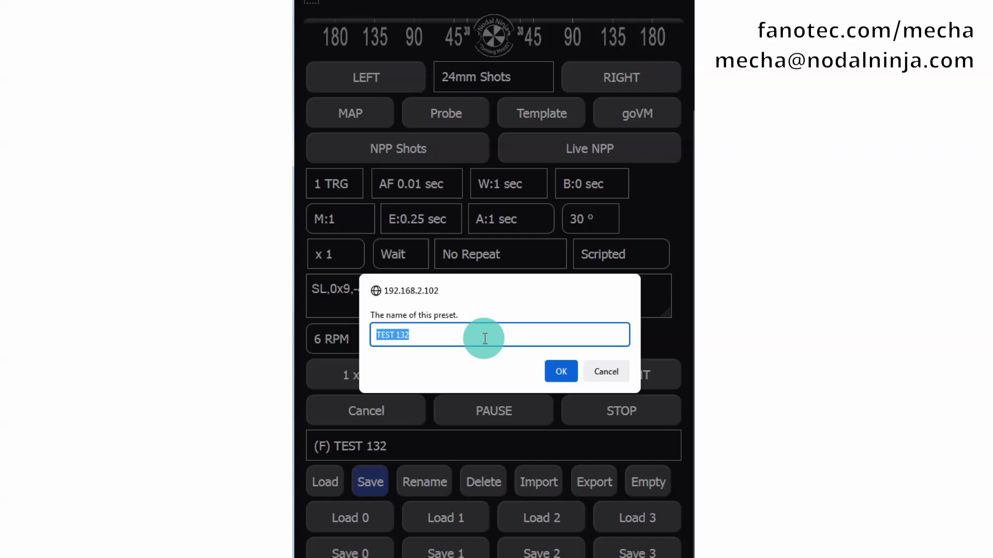
pyautogui.write('24mm_L_Z_N')
pyautogui.click(558, 371)
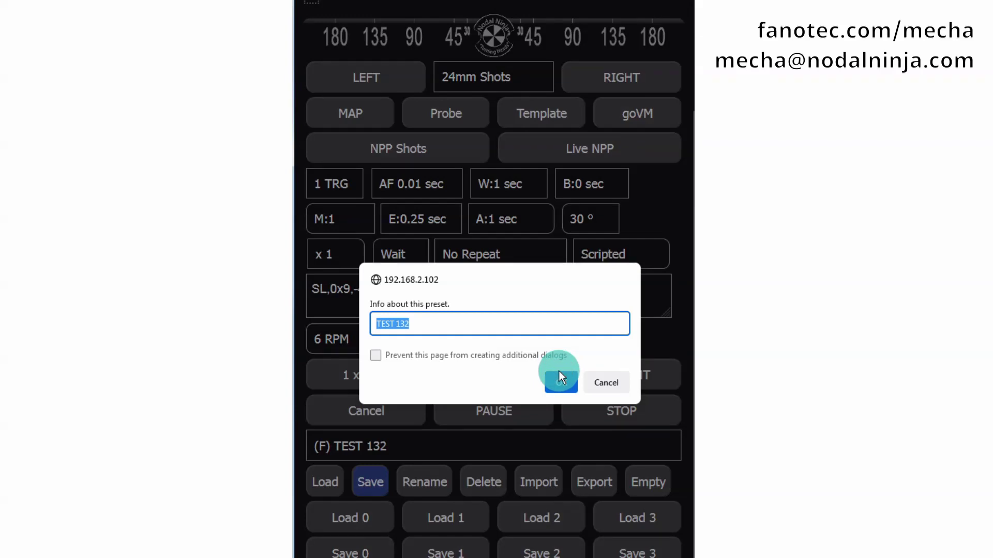
pyautogui.press('BackSpace')
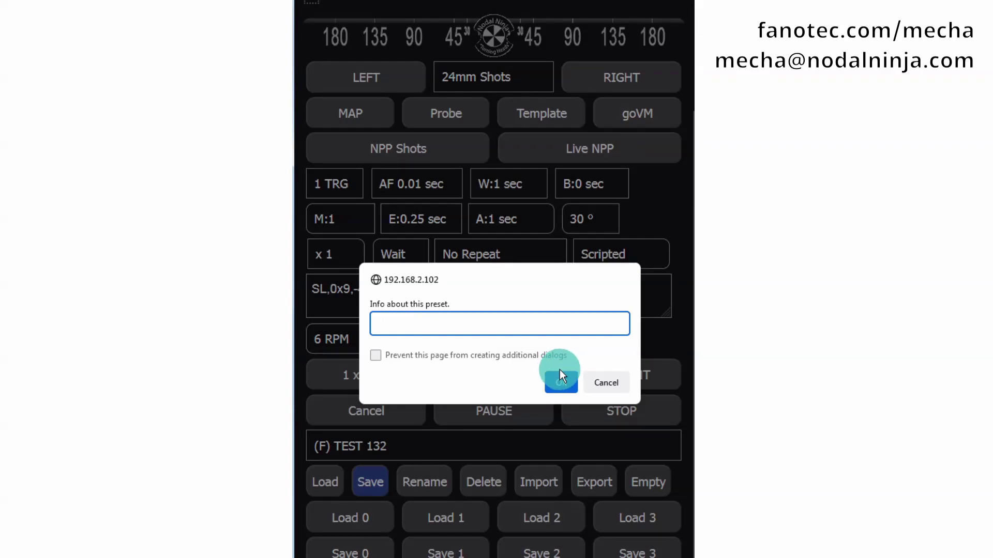
pyautogui.click(570, 389)
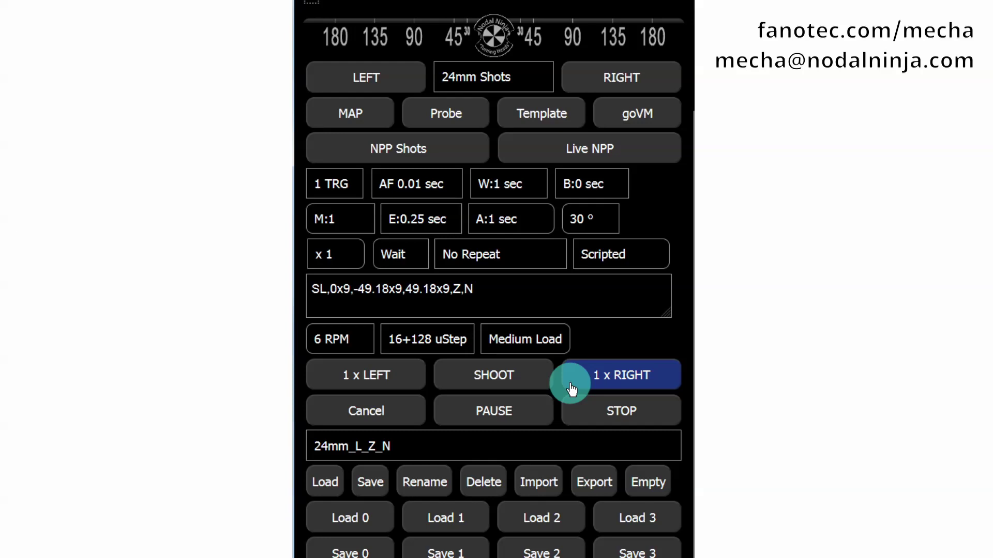
pyautogui.click(568, 446)
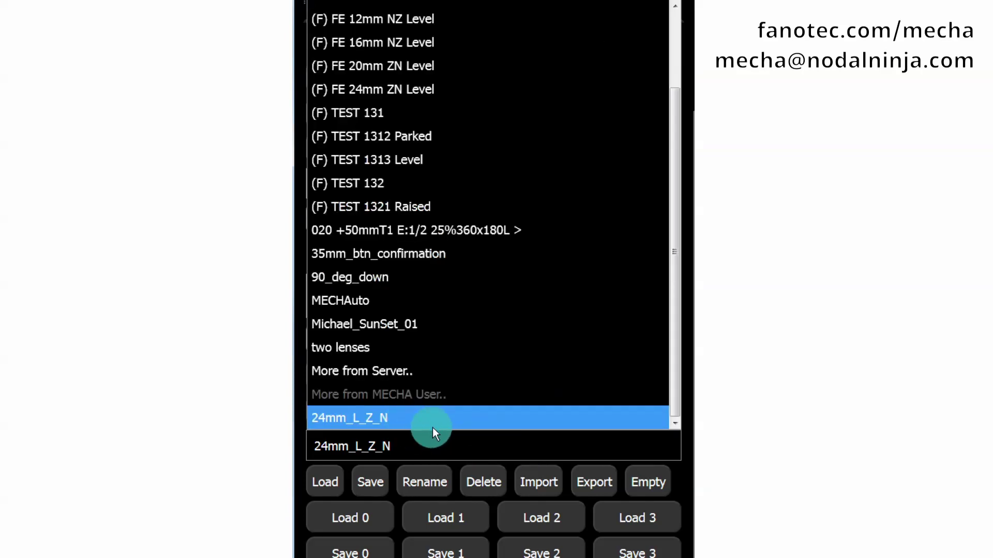
pyautogui.click(550, 424)
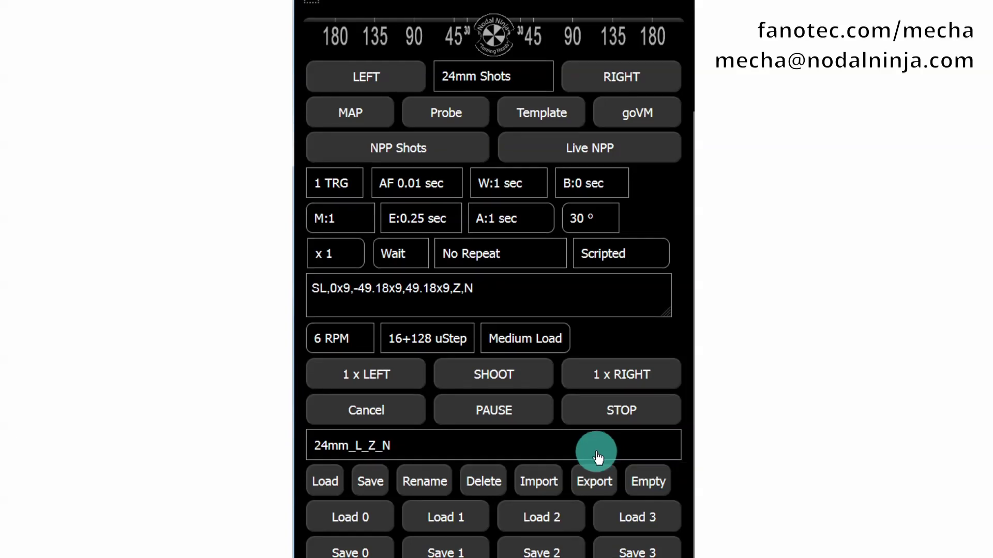
# Overwrite the button 1 preset with the current settings, naming it 24mm_L_Z_N and leaving its info empty
pyautogui.scroll(-3, 598, 454)
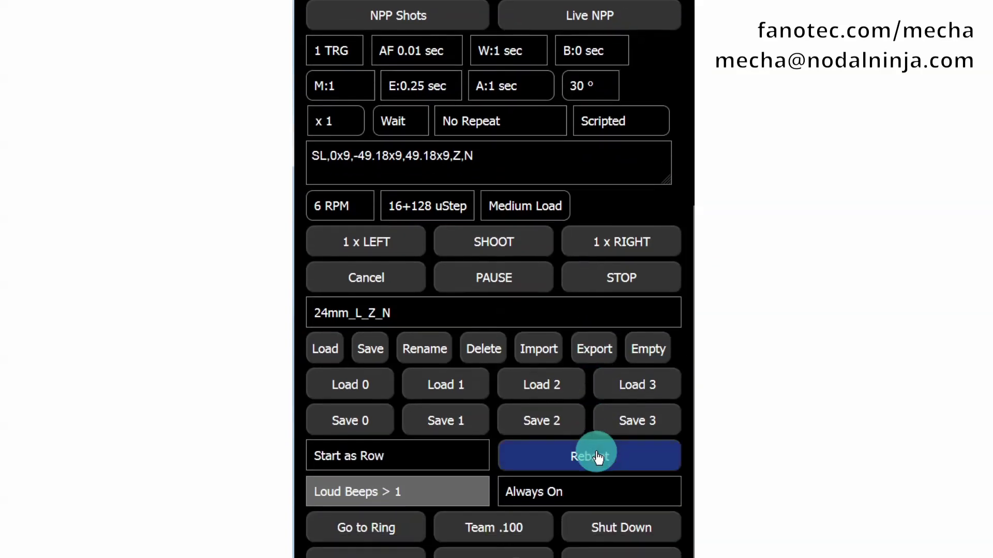
pyautogui.click(456, 428)
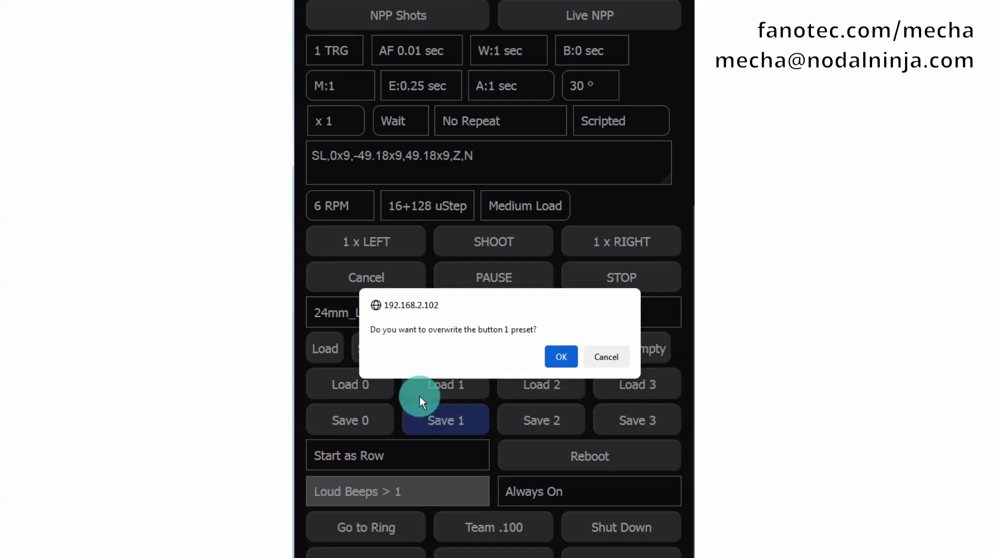
pyautogui.click(561, 358)
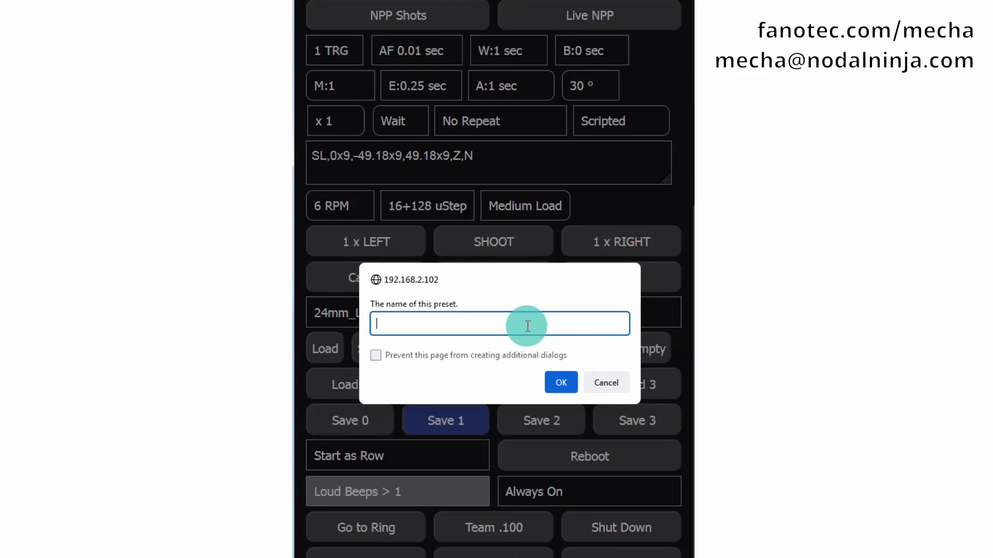
pyautogui.write('24mm_L_Z_N')
pyautogui.click(566, 388)
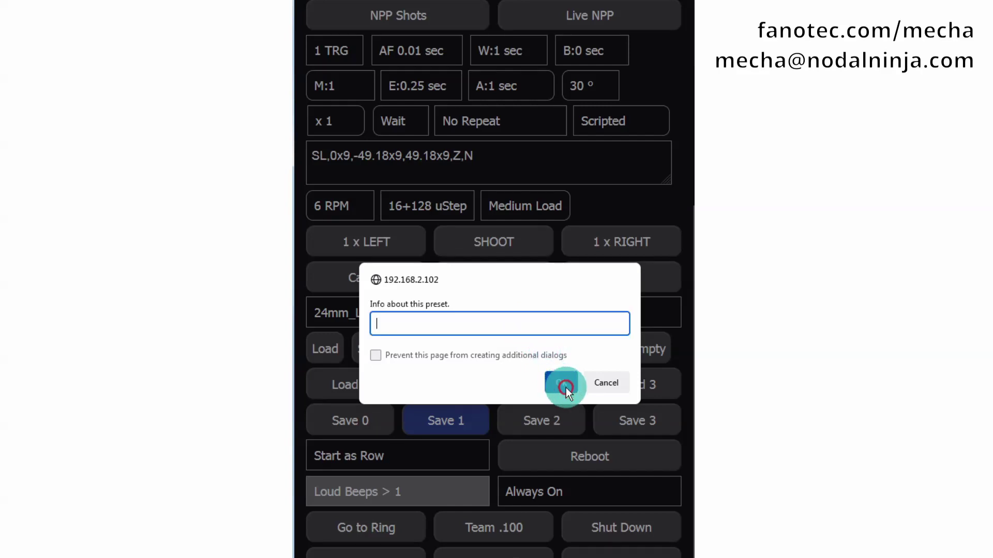
pyautogui.click(568, 383)
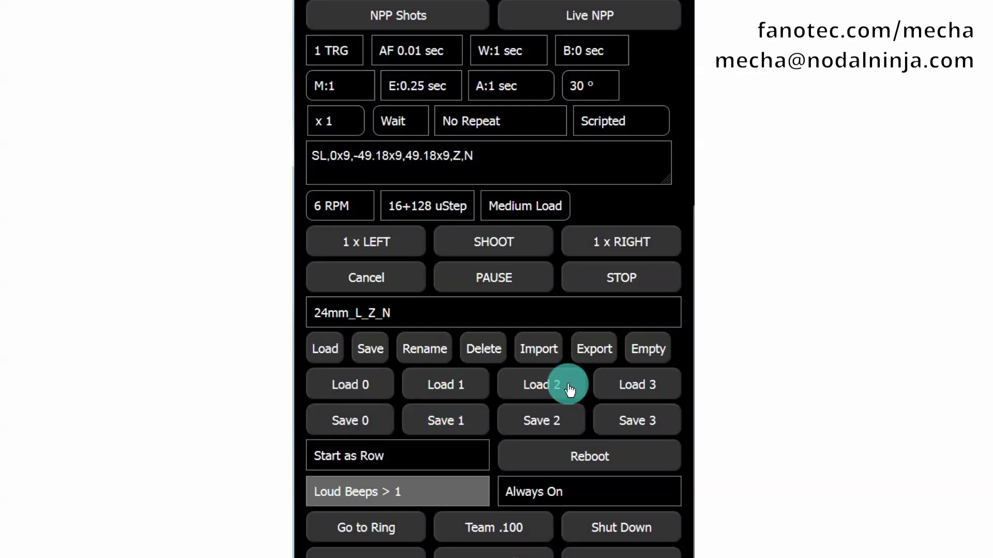
# Check the button 1 entry in the preset list and load the preset stored on button 1
pyautogui.click(594, 317)
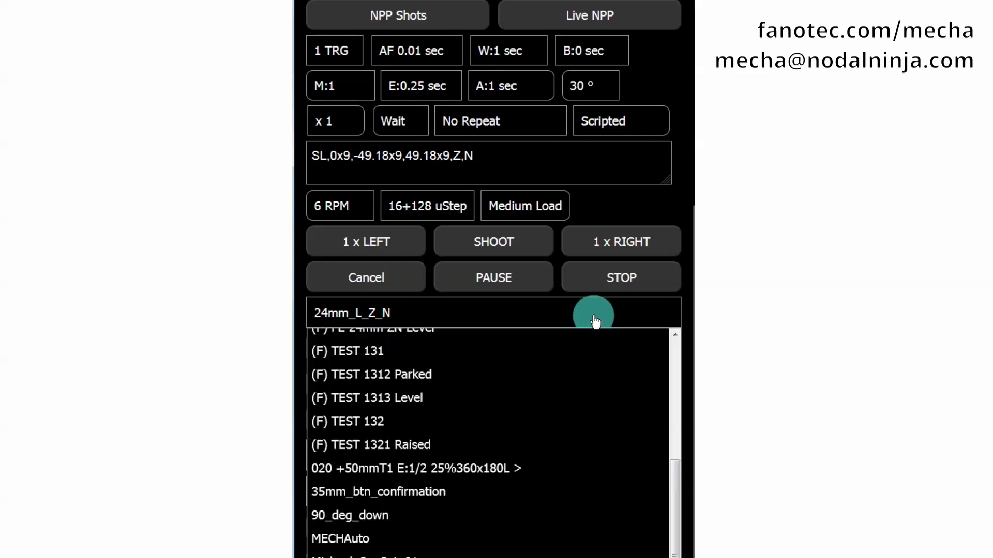
pyautogui.scroll(3, 555, 394)
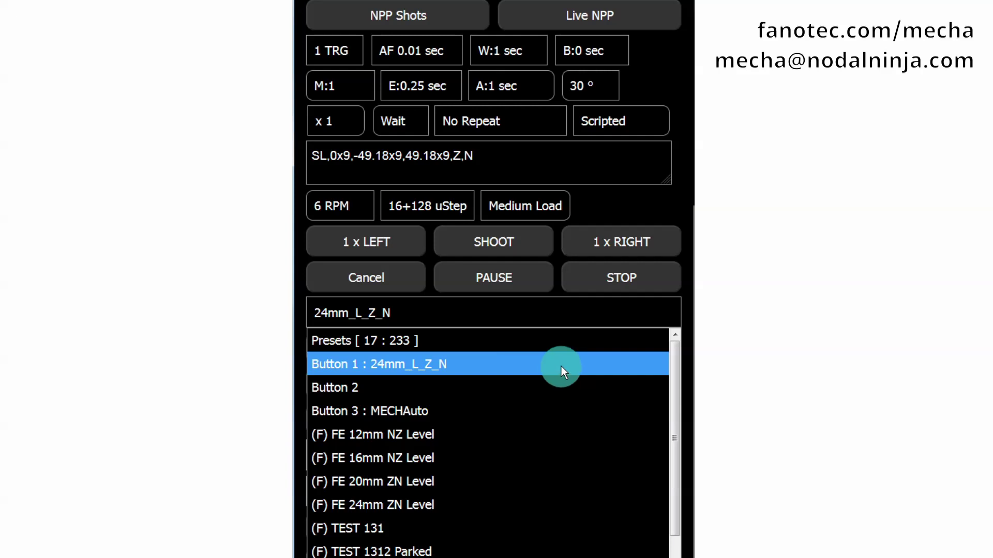
pyautogui.click(680, 325)
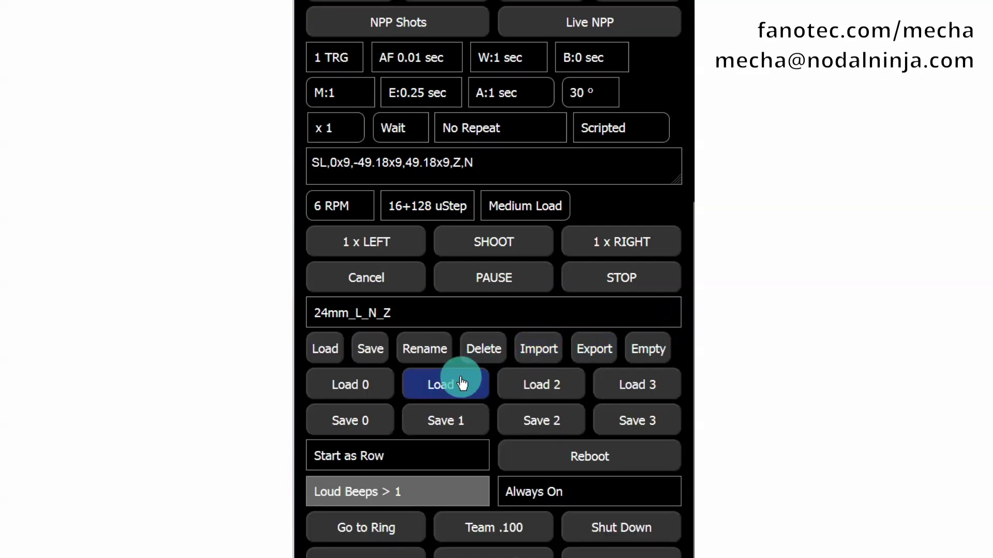
pyautogui.click(449, 390)
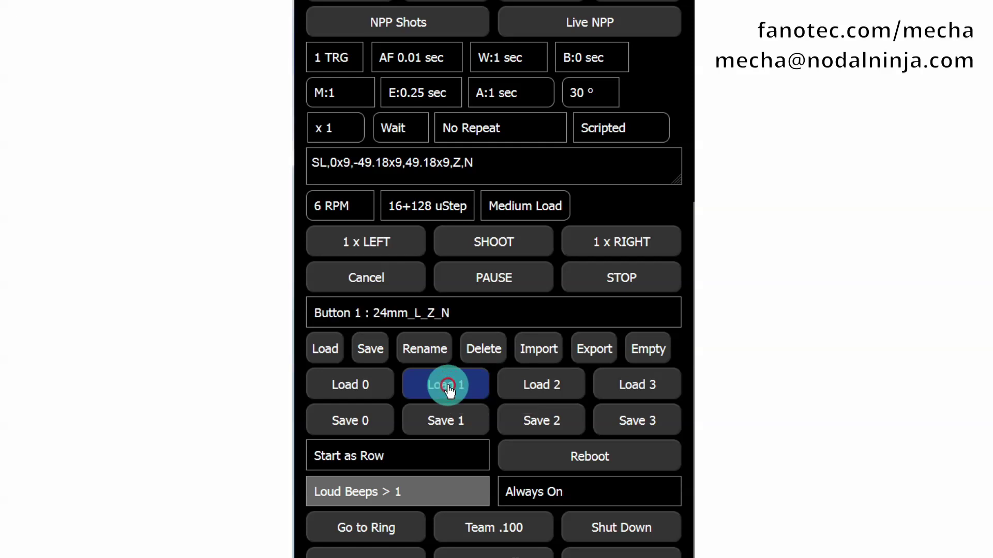
pyautogui.click(520, 430)
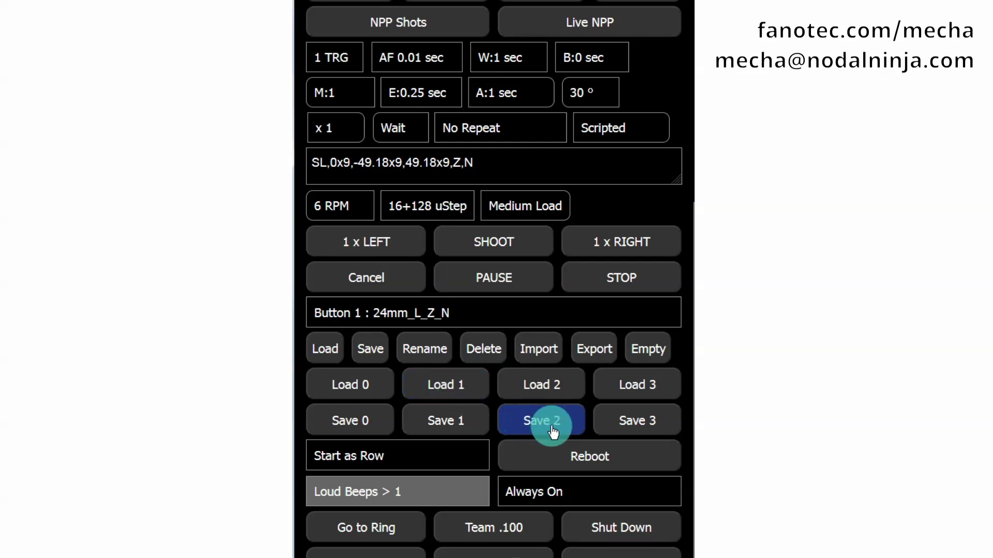